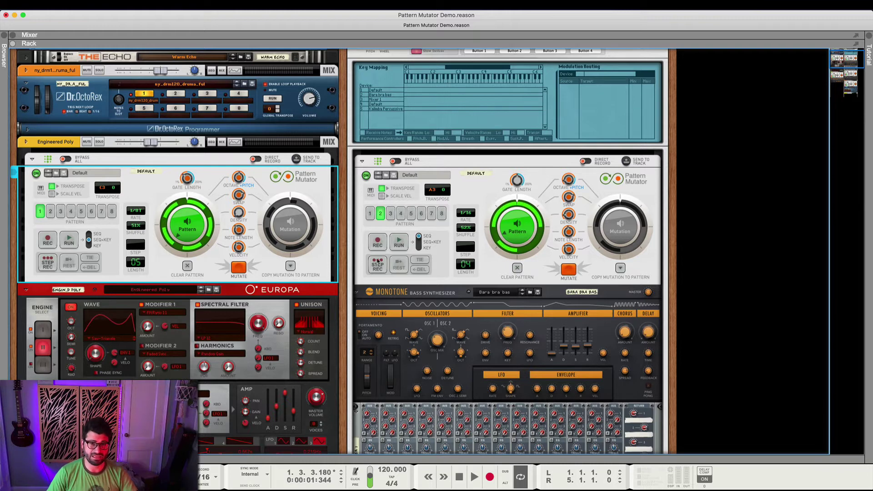
Step: Create an NN-XT Advanced Sampler in a new rack column and solo its grand piano channel
left_click(741, 130)
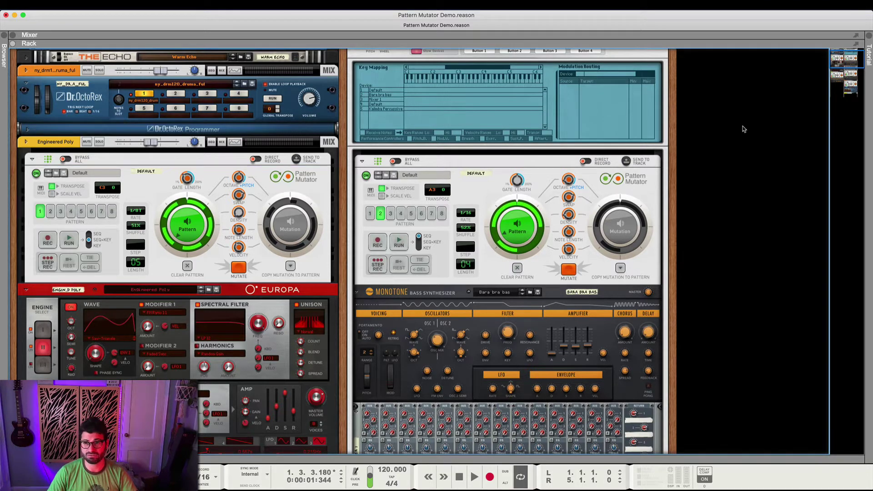
right_click(741, 130)
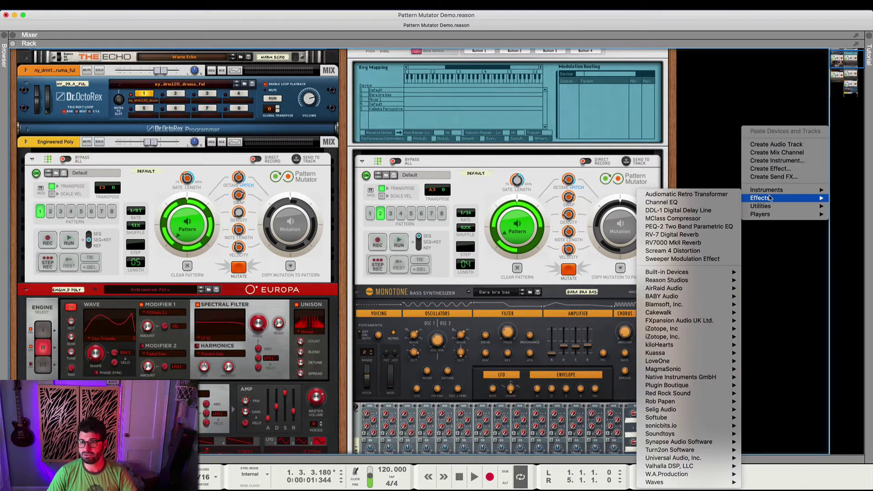
mouse_move(770, 194)
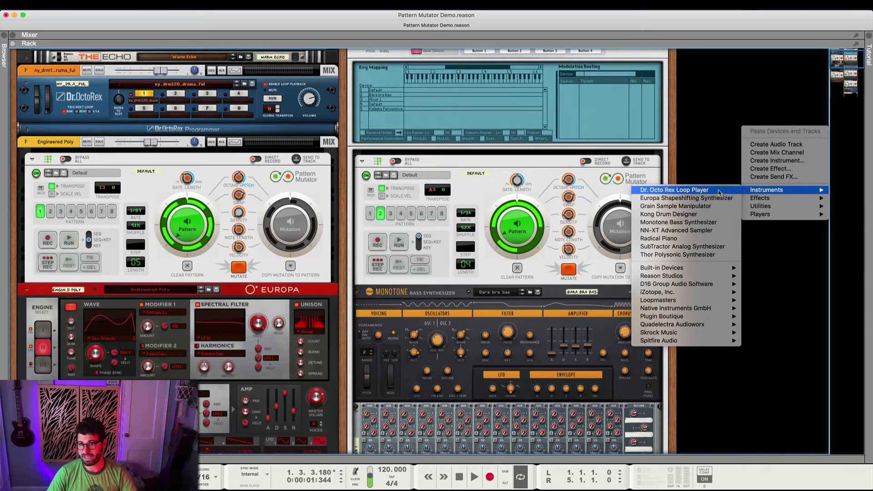
left_click(713, 236)
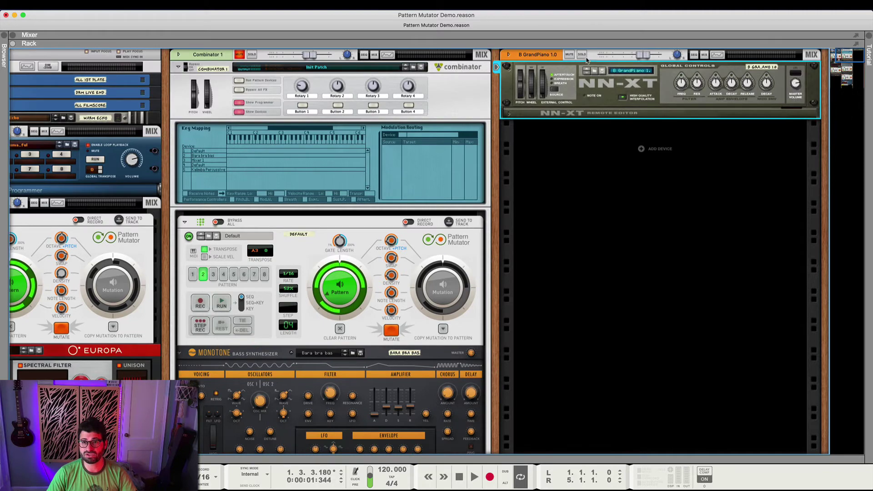
left_click(583, 55)
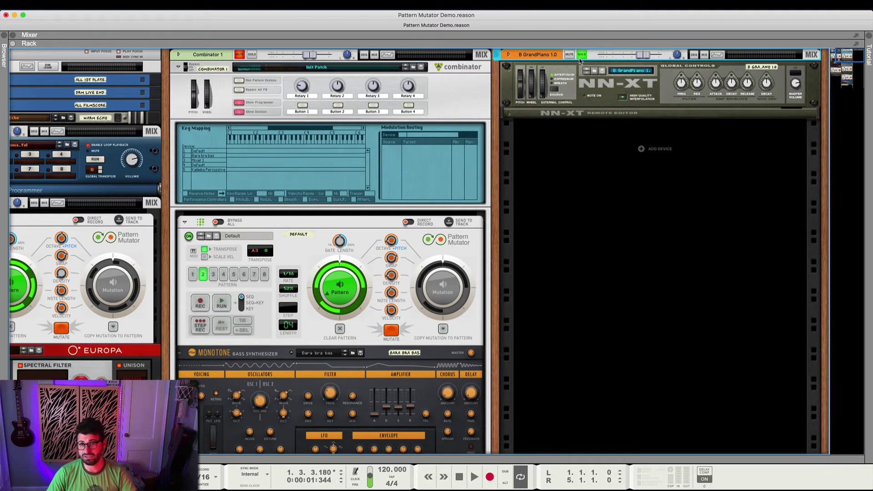
Step: Add a Pattern Mutator player to the grand piano NN-XT and close the patch browser
right_click(523, 60)
left_click(550, 170)
left_click_drag(106, 259, 723, 63)
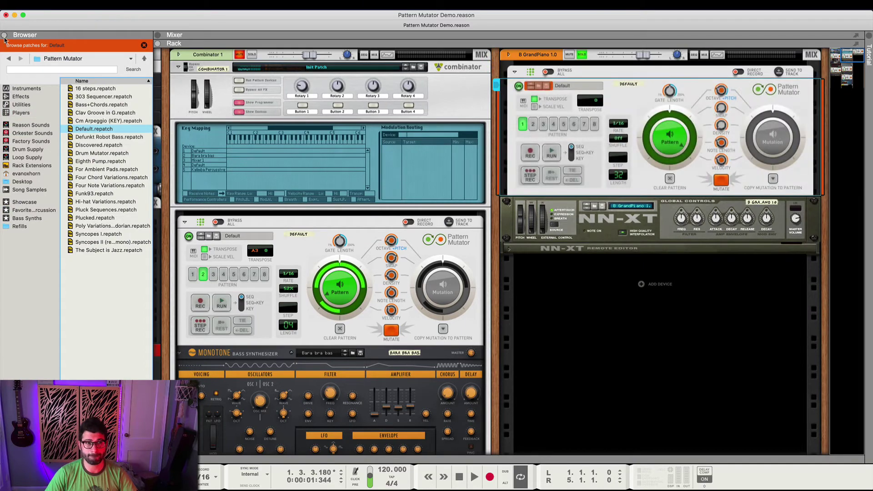
left_click(4, 35)
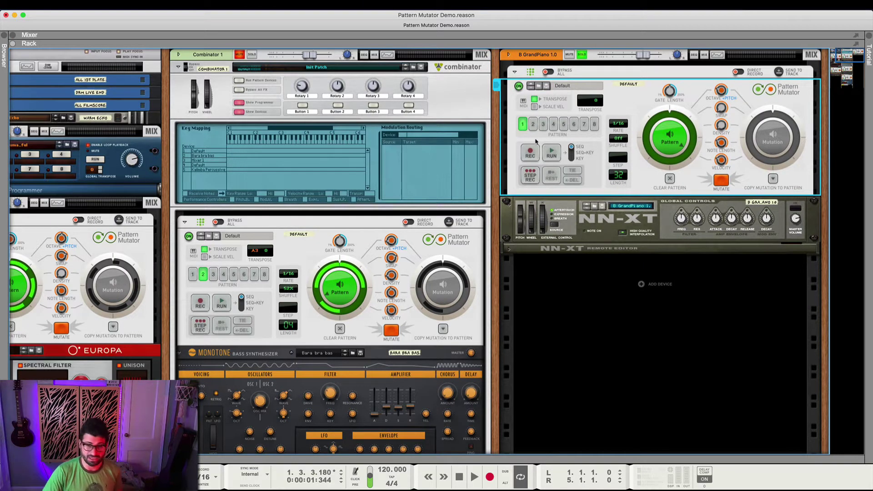
Step: Step-record a four-step pattern into slot 1 of the piano's Pattern Mutator and audition it
key("space")
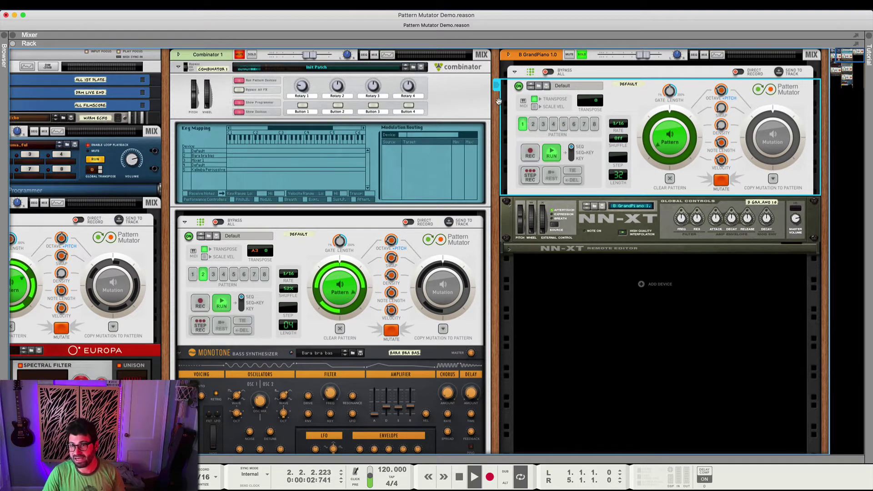
key("space")
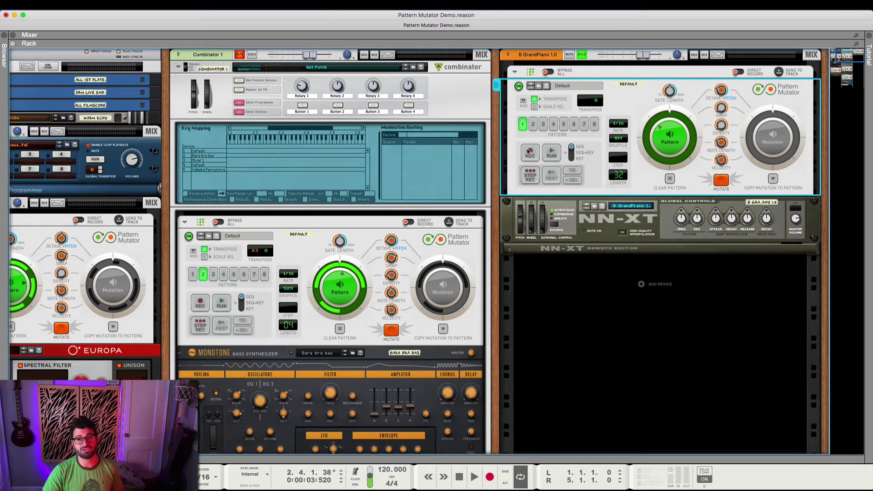
left_click(528, 175)
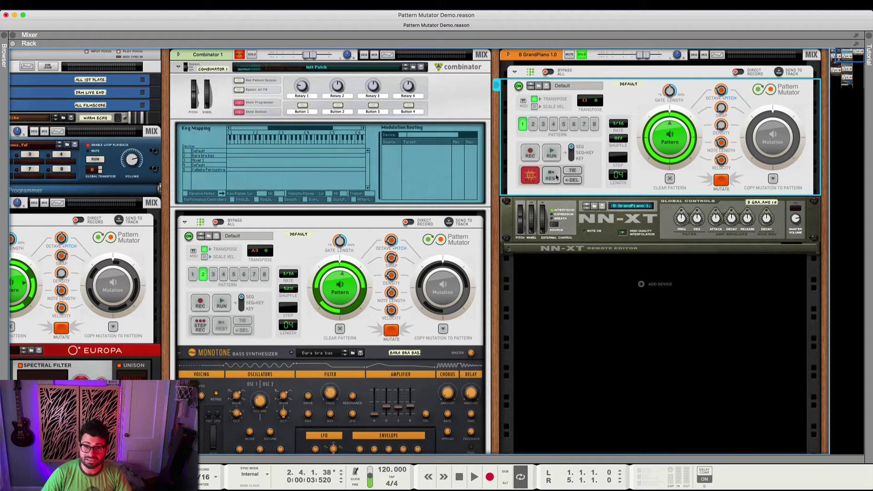
left_click(530, 178)
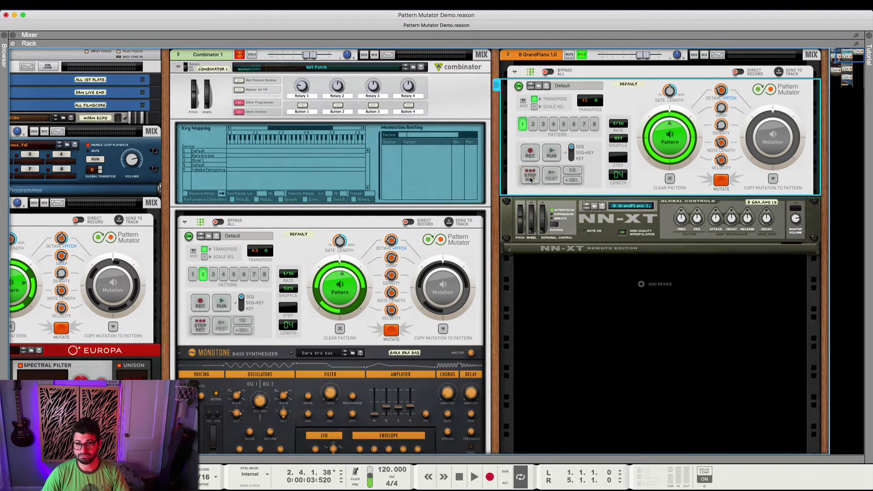
left_click(548, 153)
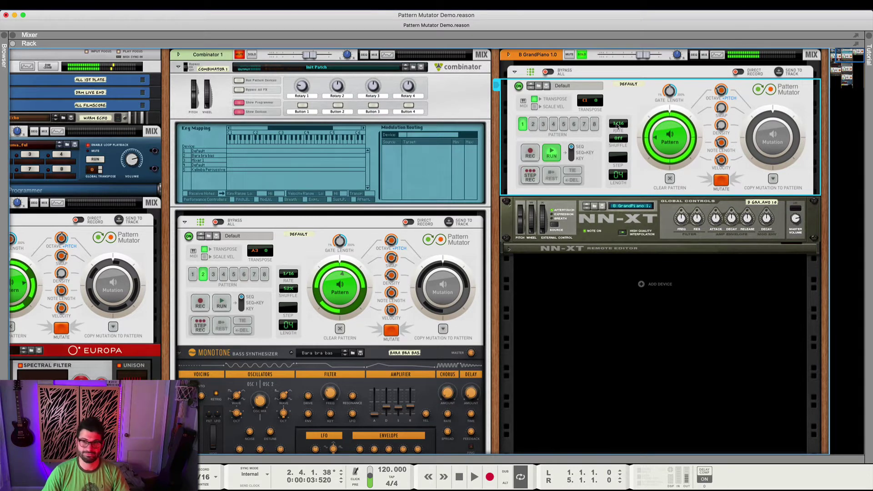
left_click(550, 155)
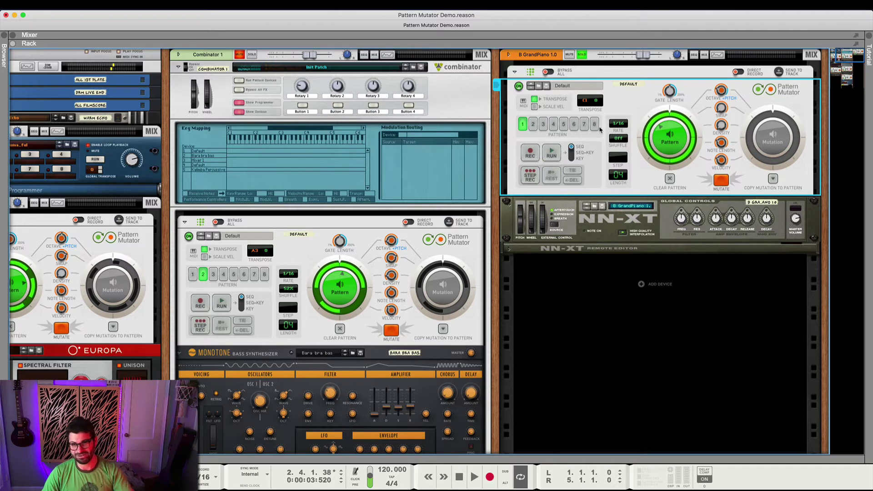
Step: Set the piano pattern's rate to 1/4 and run it
left_click(625, 122)
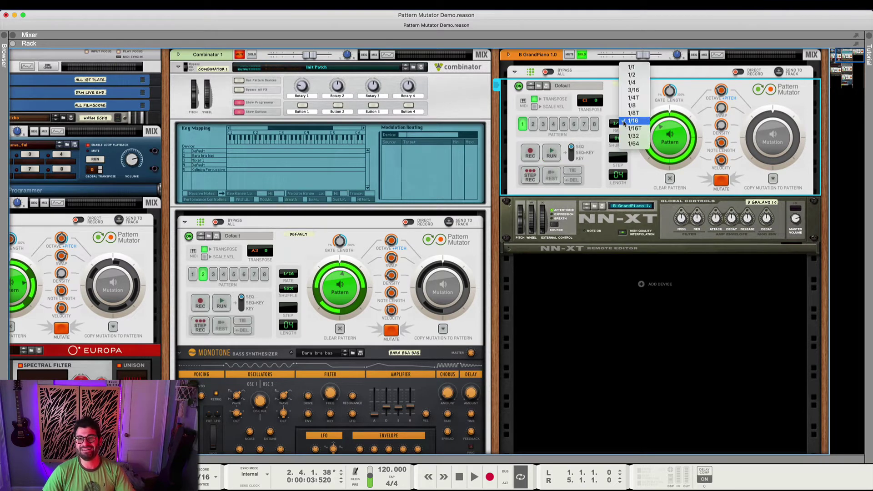
left_click(632, 82)
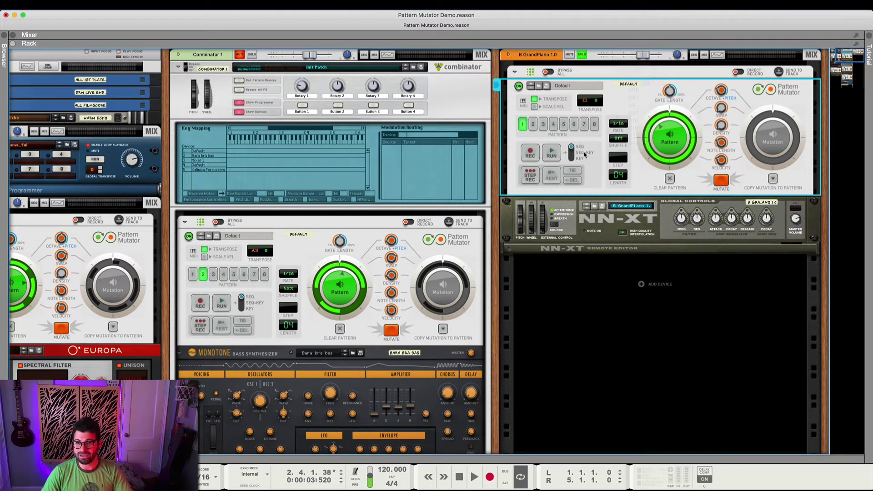
left_click(551, 153)
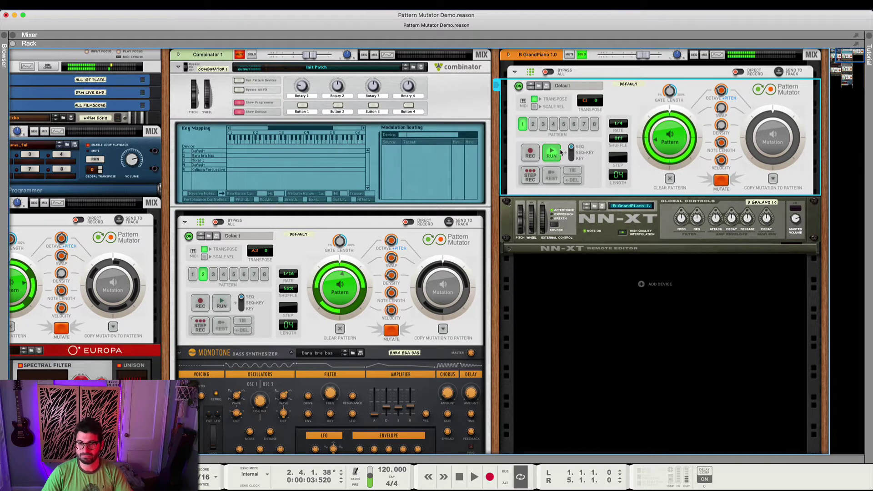
Step: Set the piano pattern's shuffle to 53% and its rate to 1/2, and stop the pattern
left_click_drag(619, 139, 622, 135)
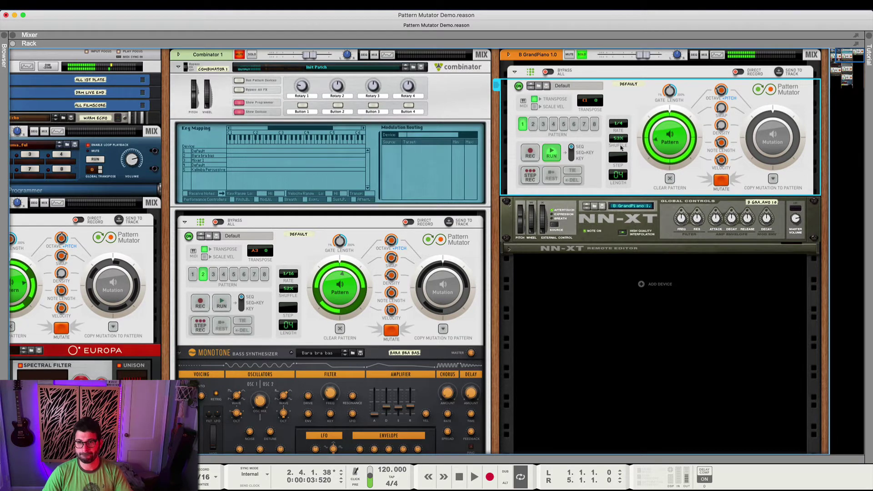
left_click(618, 124)
left_click(623, 116)
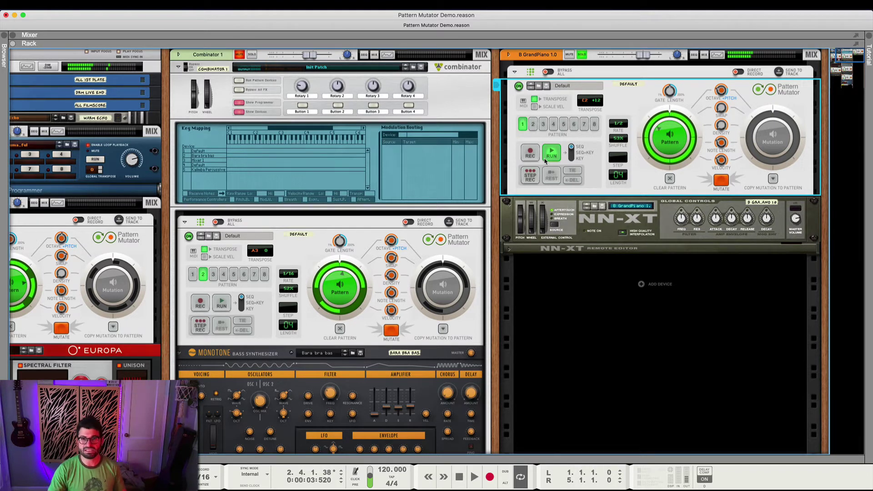
left_click(546, 159)
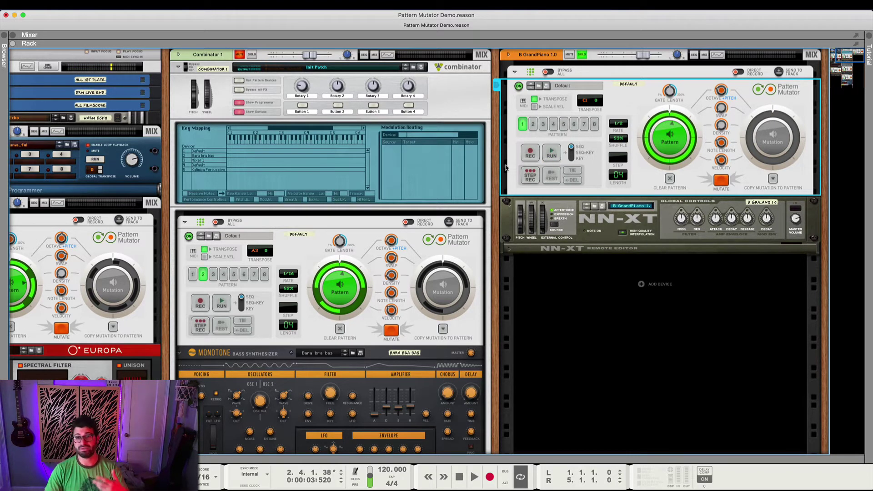
Step: Audition the piano pattern in SEQ+KEY run mode with the song playing, and take the piano channel off solo
left_click(572, 153)
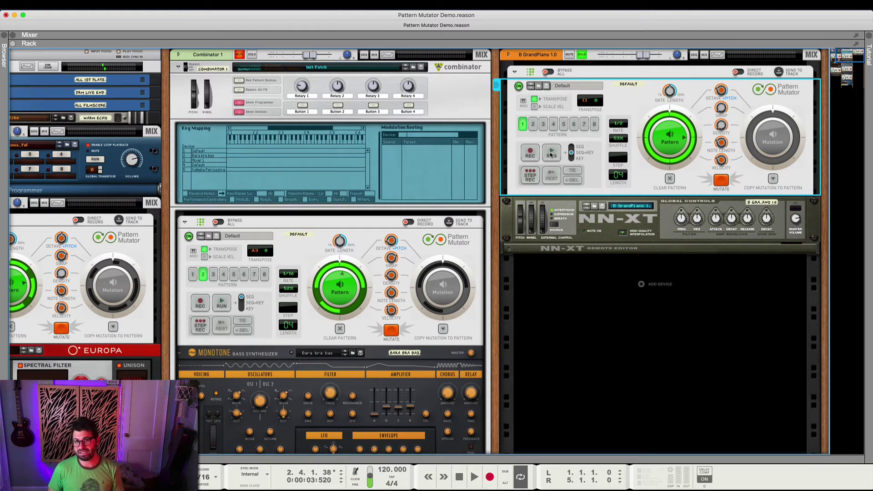
key("space")
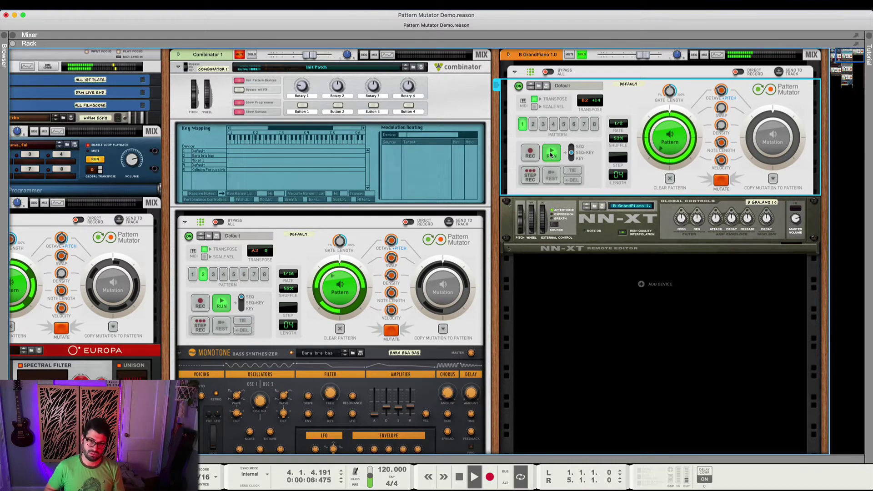
key("space")
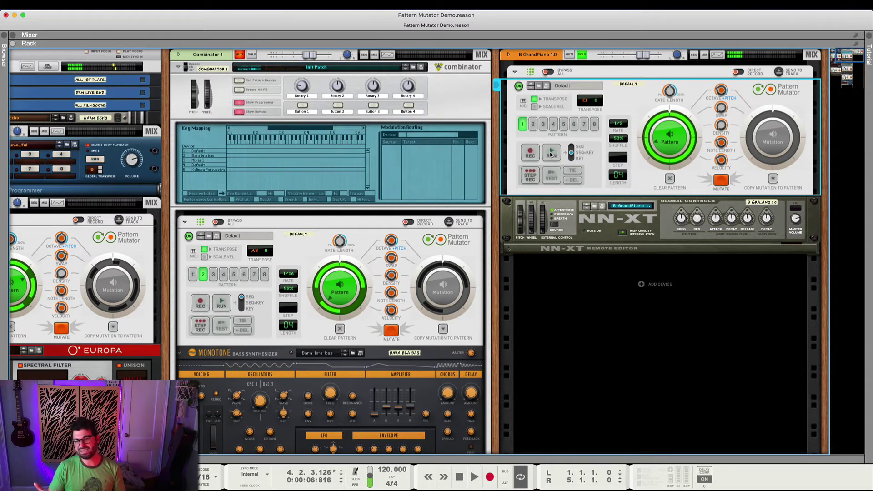
left_click(582, 57)
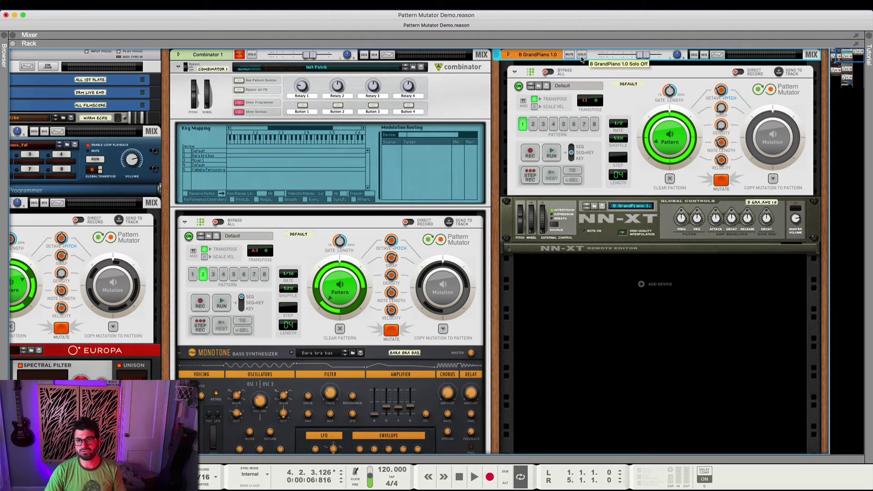
Step: Mutate the piano pattern and run it in SEQ mode at a rate of 1/4
left_click(720, 181)
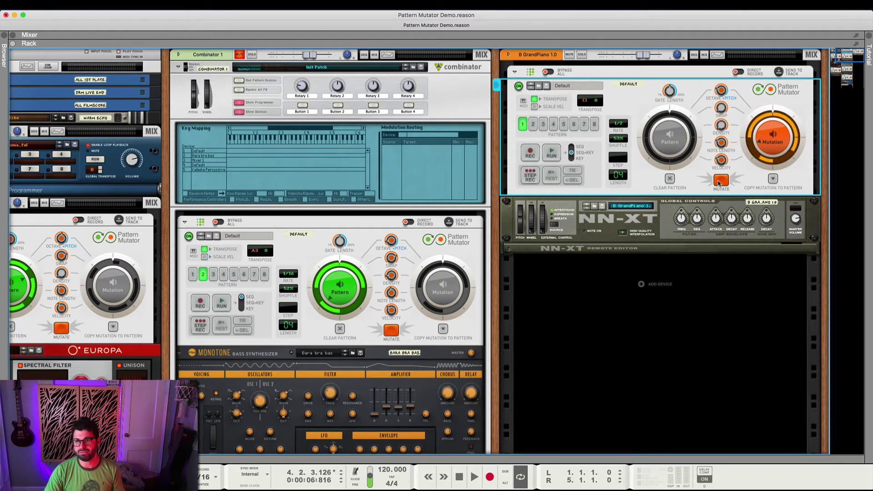
left_click(574, 147)
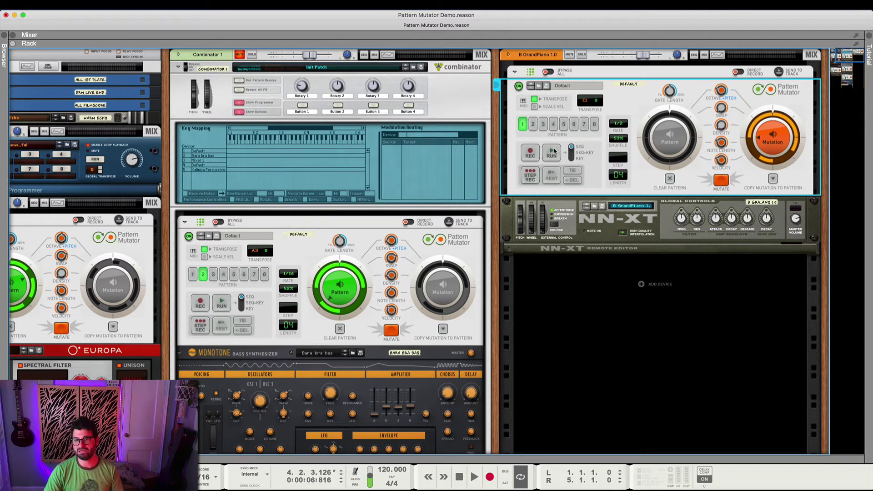
left_click(552, 153)
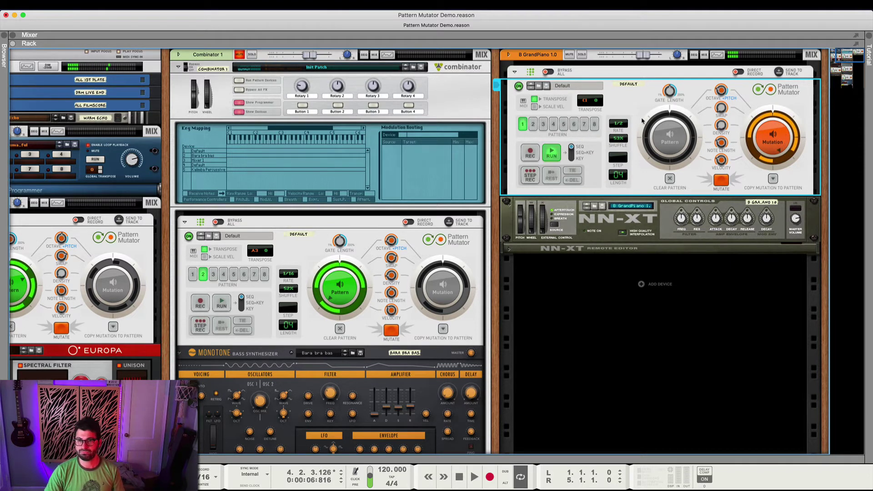
left_click(618, 125)
left_click(626, 132)
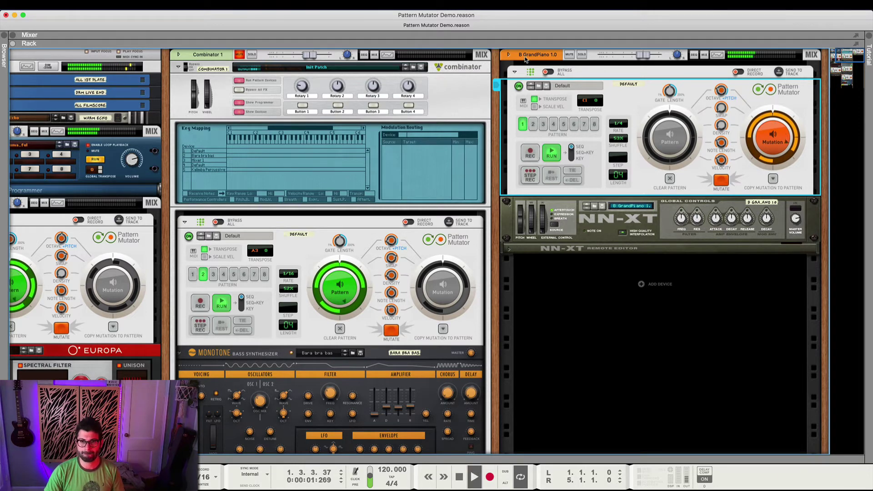
Step: Toggle solo on the Engineered Poly channel and mutate the piano pattern during playback
scroll(122, 167, "left", 5)
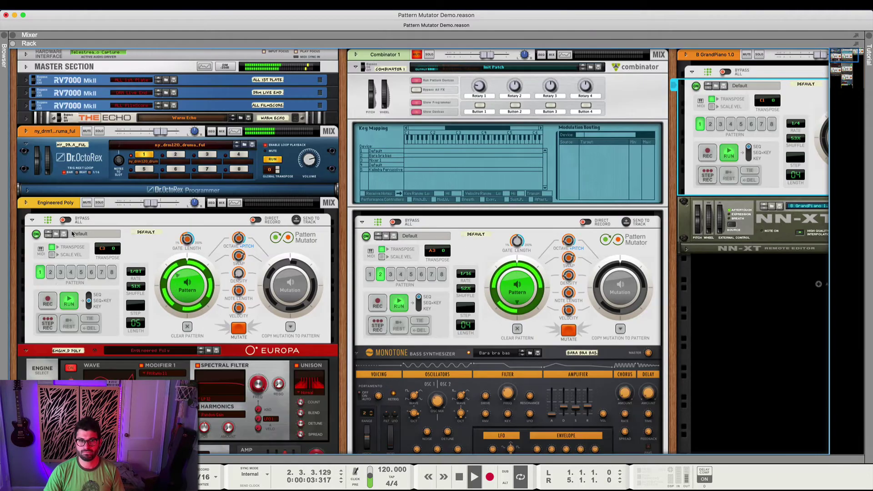
left_click(98, 203)
left_click(99, 203)
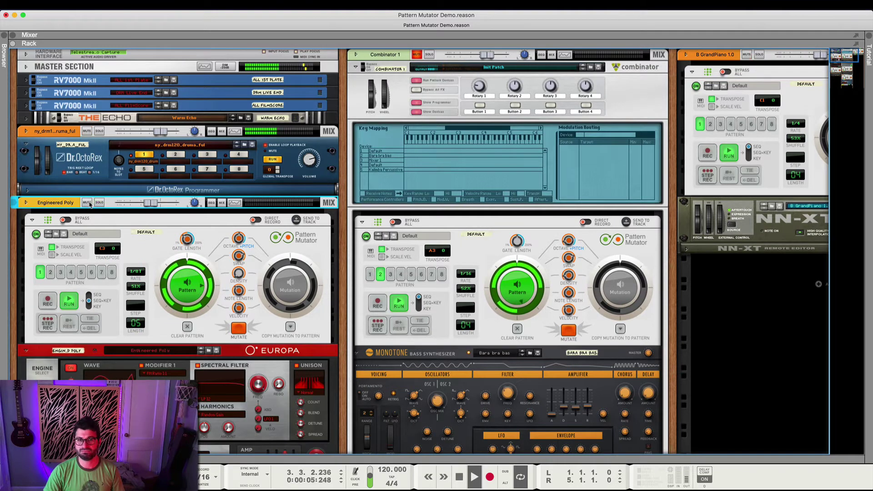
scroll(690, 136, "right", 5)
left_click(720, 183)
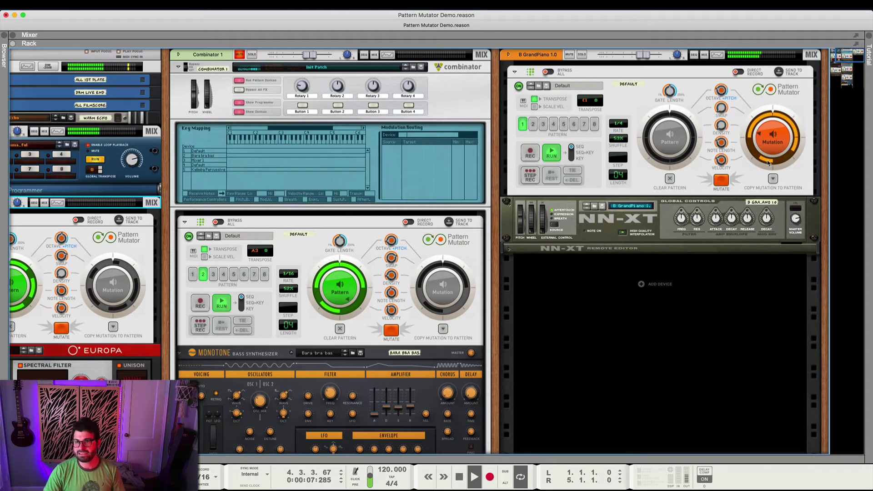
Step: Turn the piano's Octave/Pitch mutate amount down to 0% and back up, and mutate the pattern again during playback
left_click(723, 108)
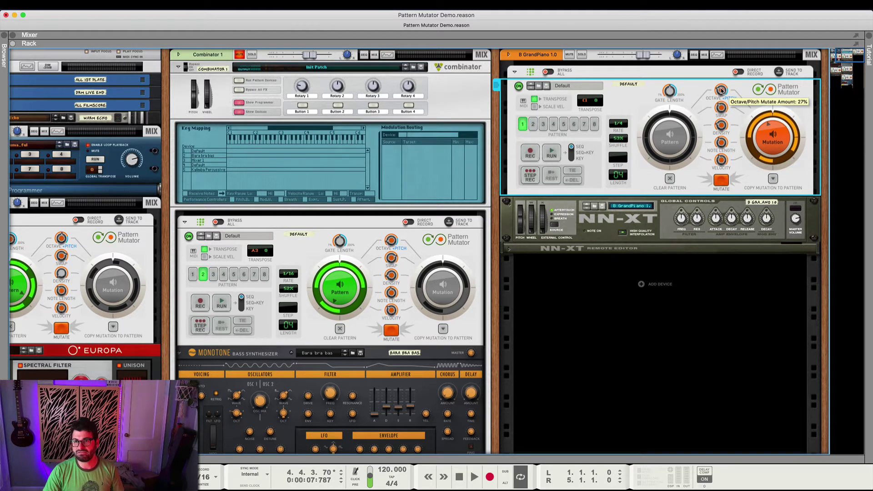
left_click_drag(721, 90, 721, 97)
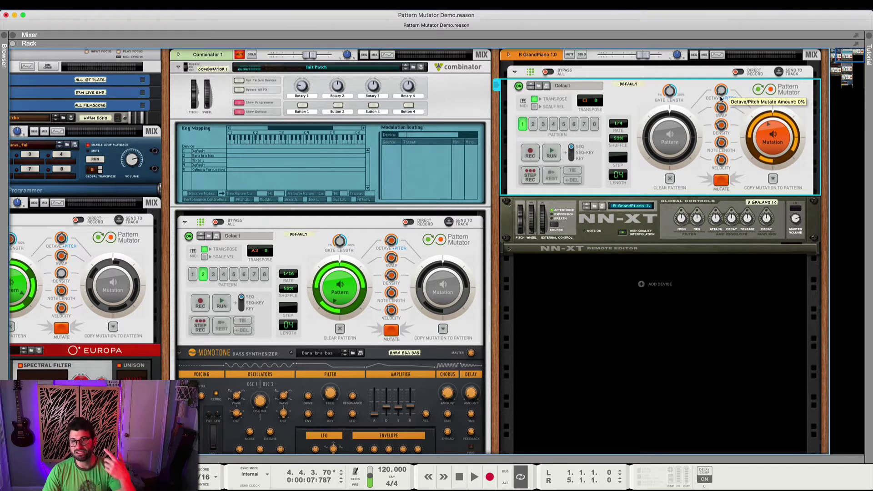
left_click_drag(721, 97, 726, 79)
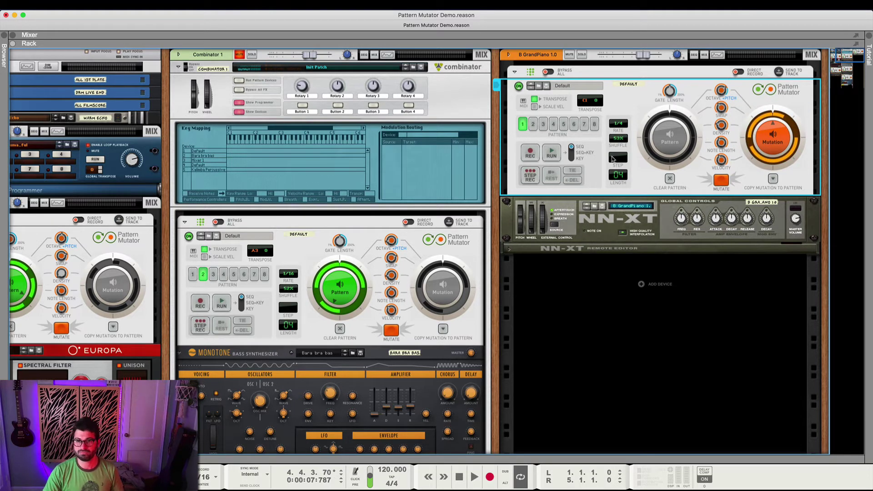
key("space")
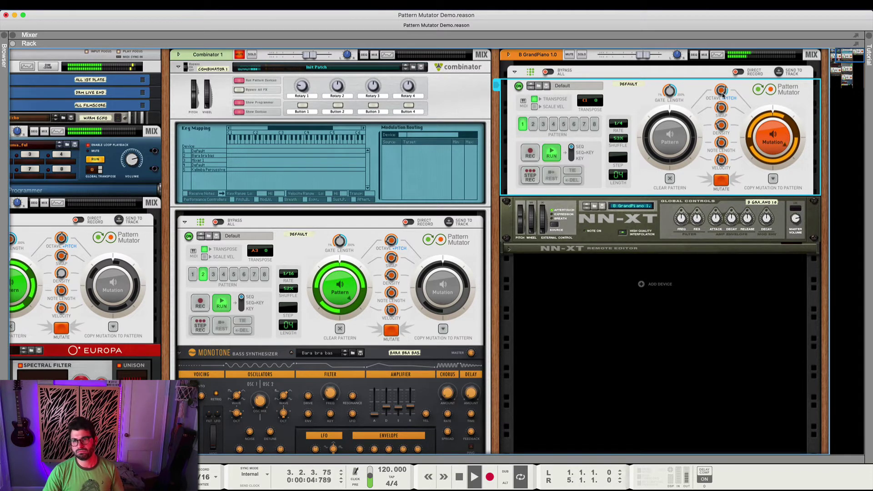
left_click(721, 182)
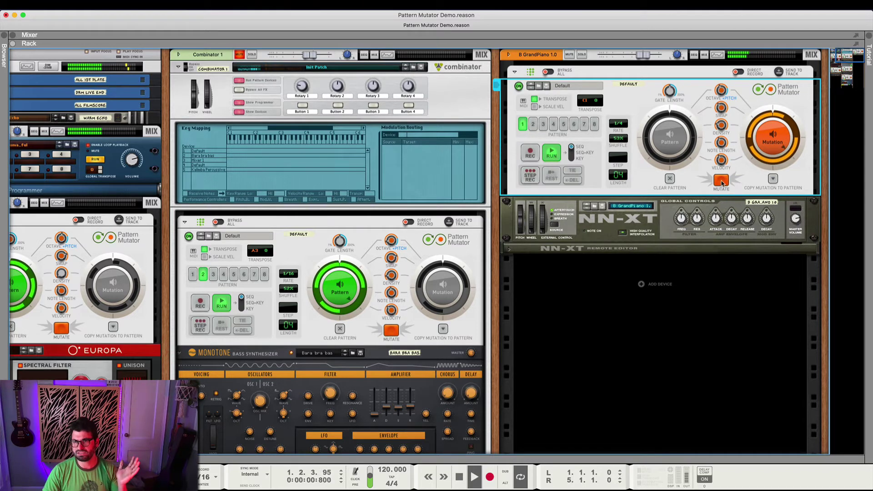
Step: Mutate the grand piano pattern again and audition the mutation with the song playing, stopping playback at the end
left_click(722, 182)
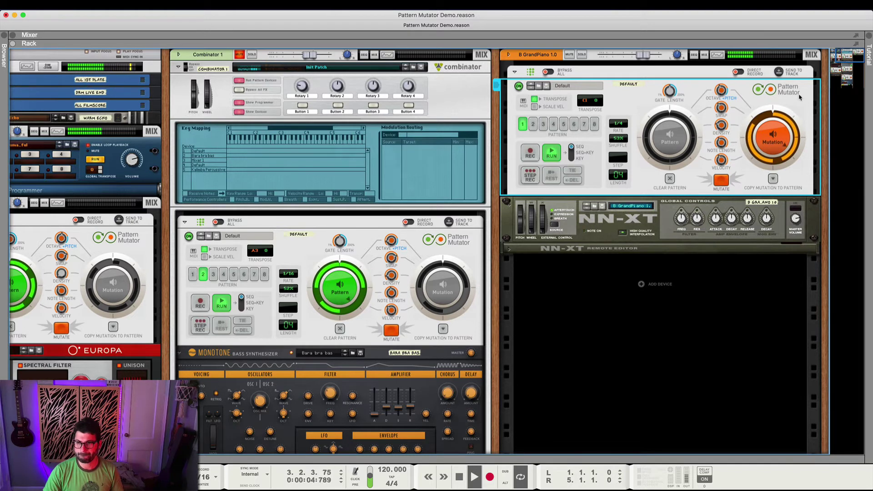
key("space")
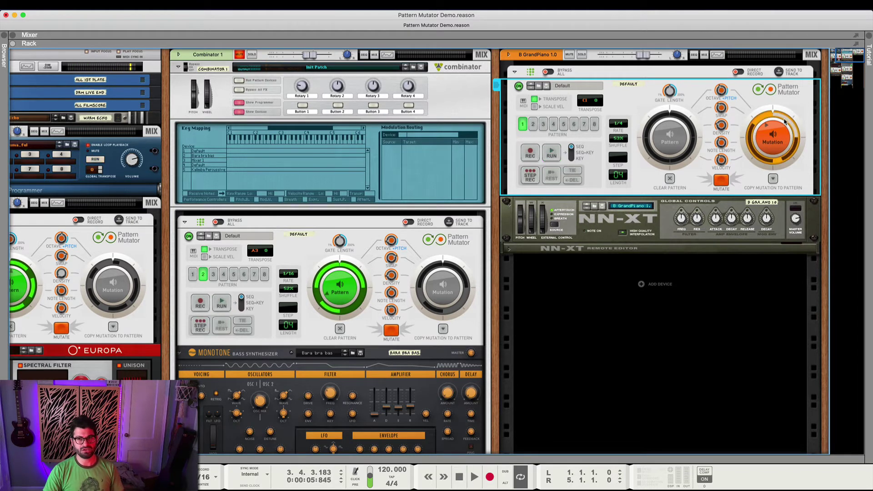
left_click_drag(794, 142, 784, 110)
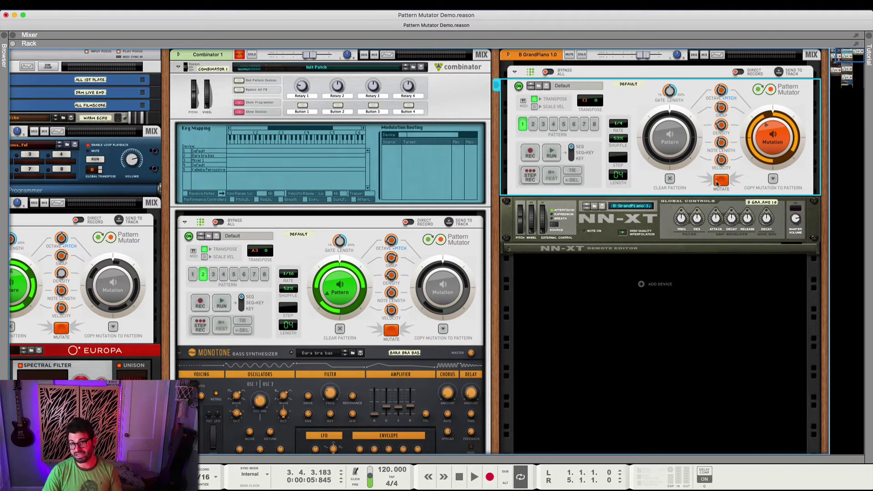
key("space")
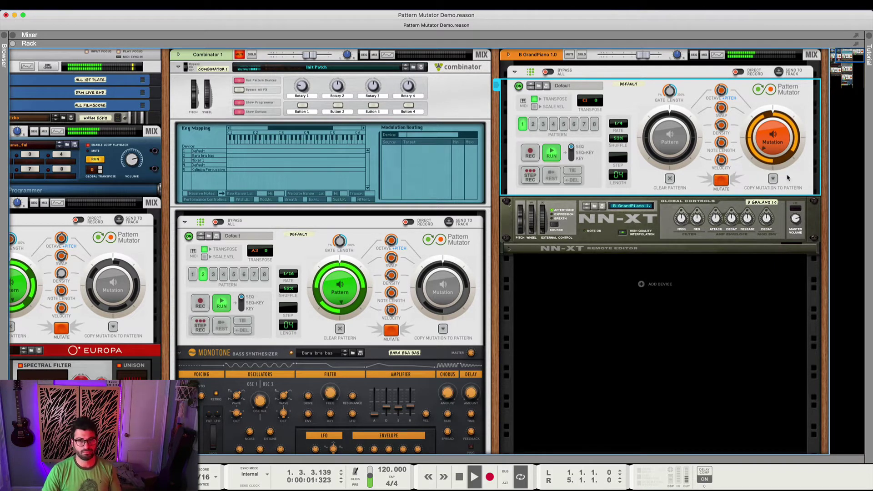
key("space")
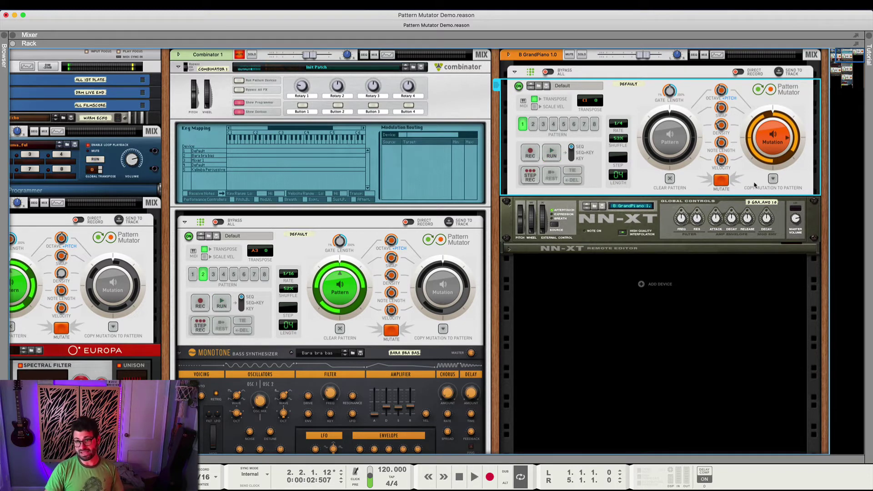
Step: Copy the grand piano's mutation to Pattern 2 and start playback to hear it
left_click(773, 179)
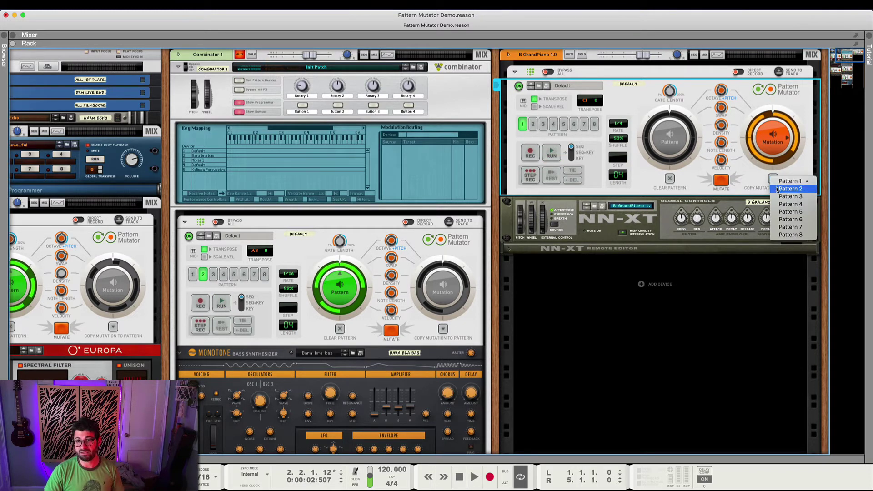
key("Return")
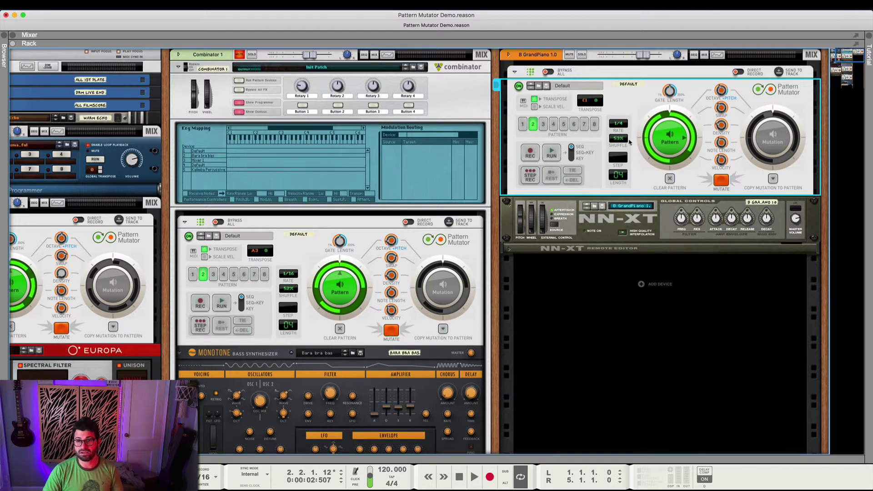
key("space")
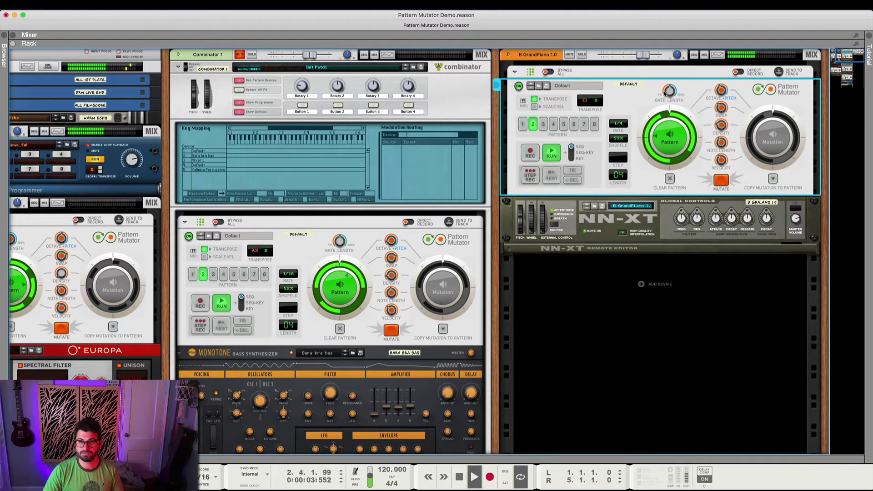
Step: Raise the gate length of the grand piano's Pattern 2 during playback and stop the song
left_click_drag(668, 92, 677, 51)
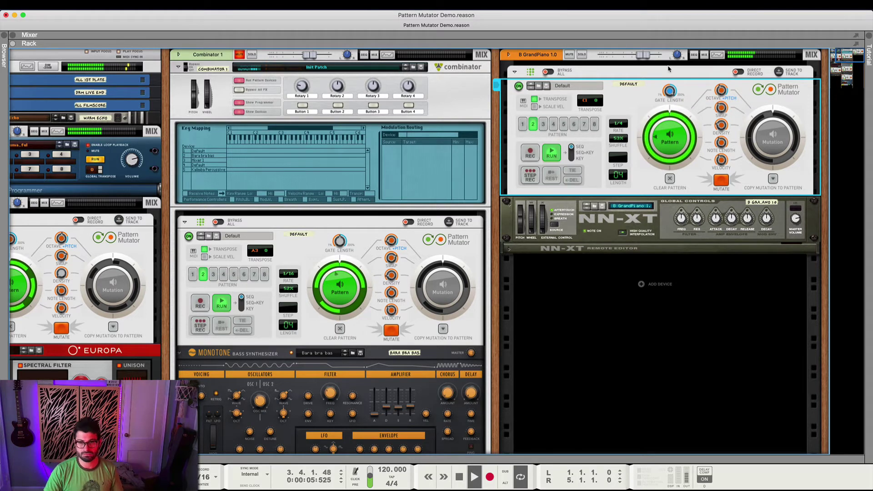
key("space")
left_click_drag(669, 91, 667, 107)
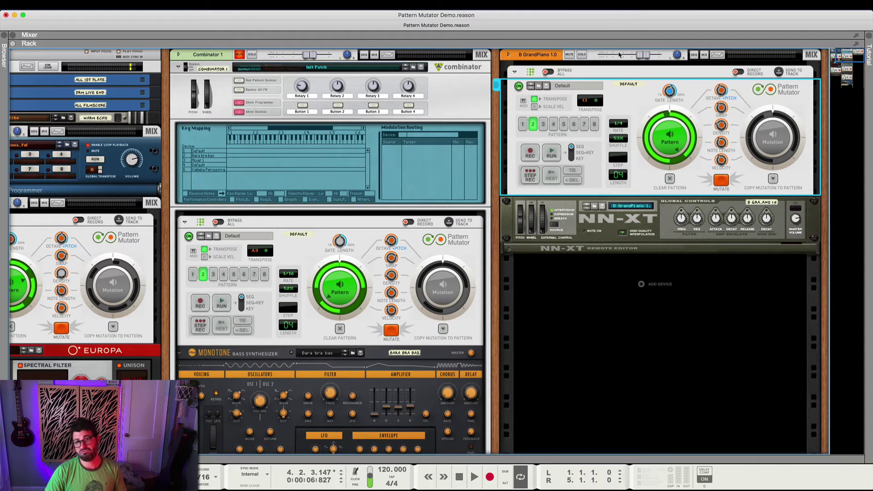
Step: Mute the grand piano channel, select the Engineered Poly's Pattern Mutator and start song playback
left_click(568, 54)
scroll(336, 228, "left", 5)
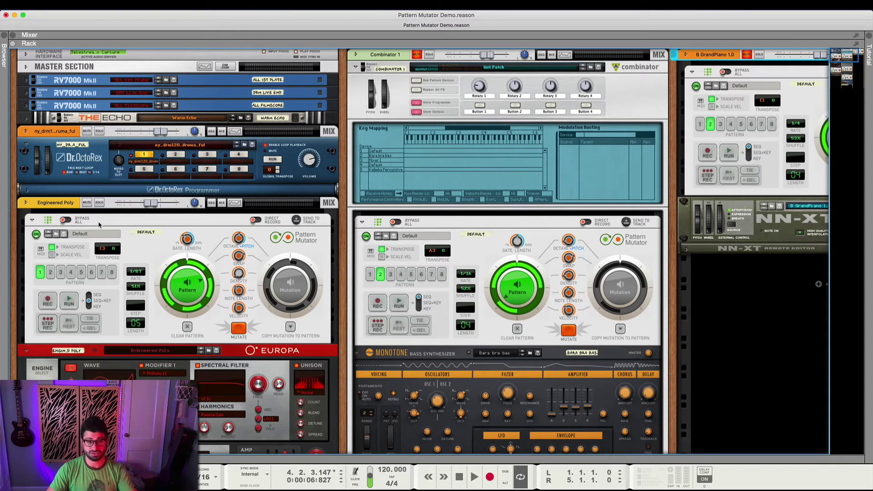
left_click(149, 238)
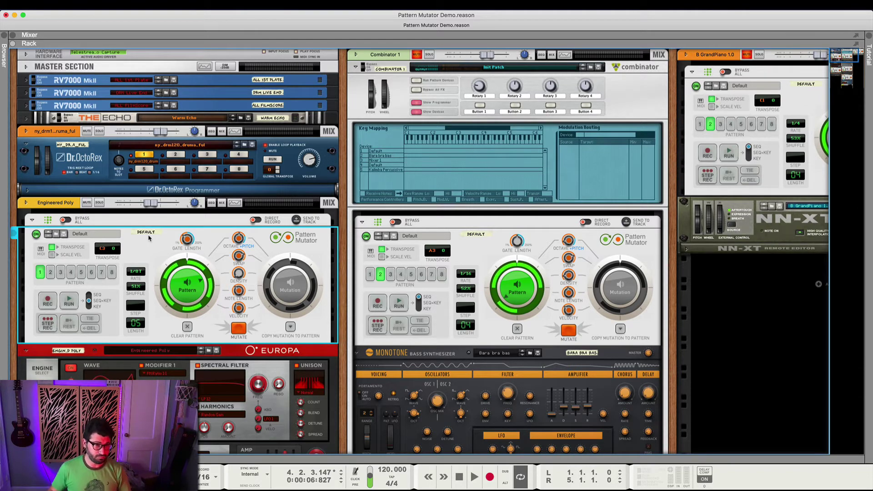
key("space")
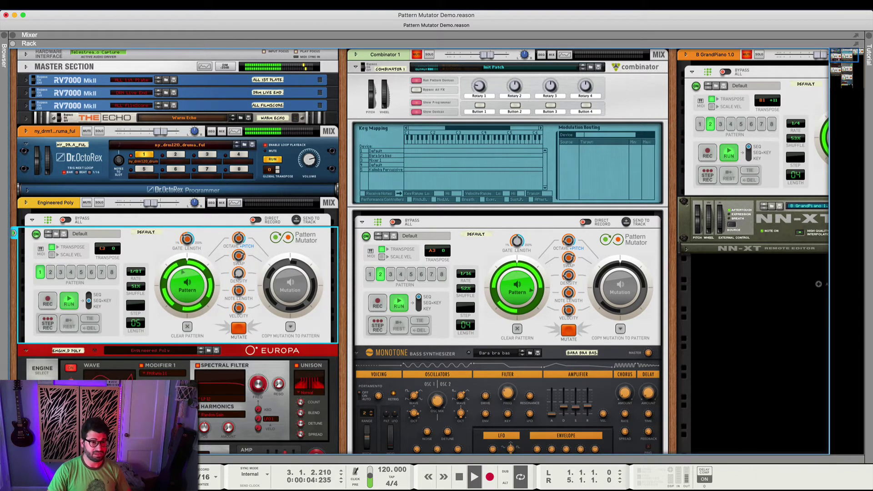
Step: Select the Europa synth under the Engineered Poly's Pattern Mutator and audition the song, stopping and restarting playback
left_click(12, 377)
scroll(20, 302, "down", 3)
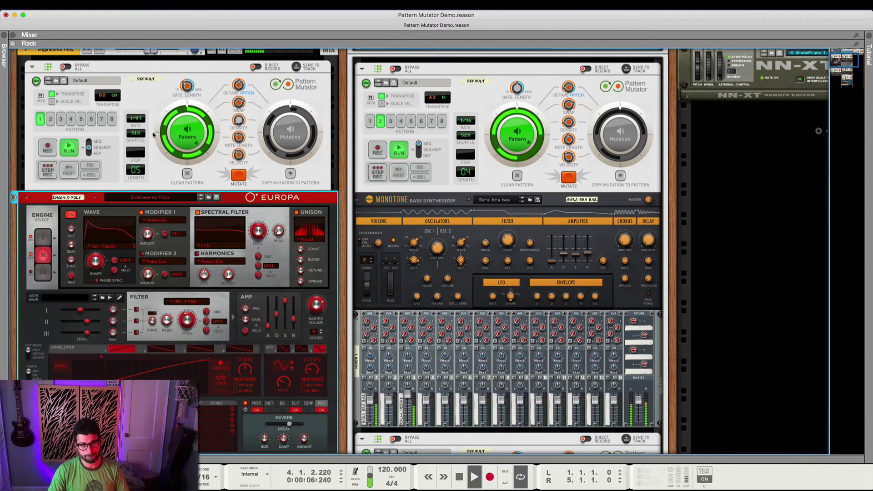
scroll(156, 114, "up", 3)
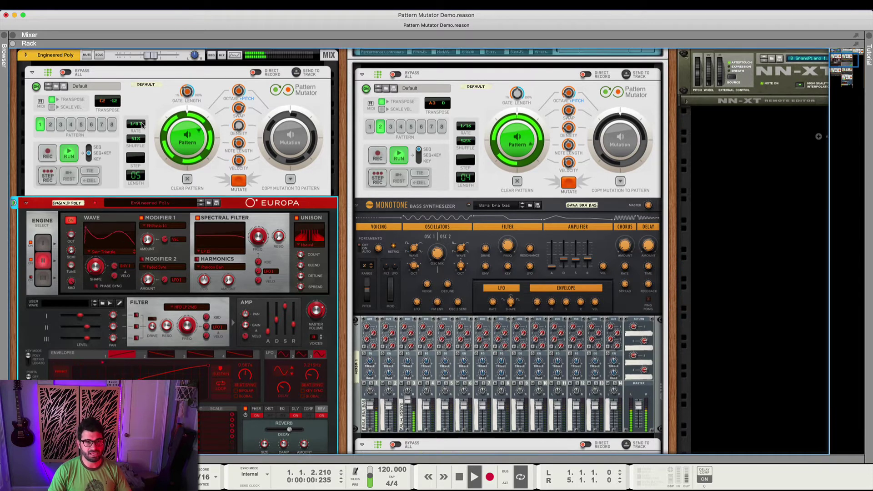
key("space")
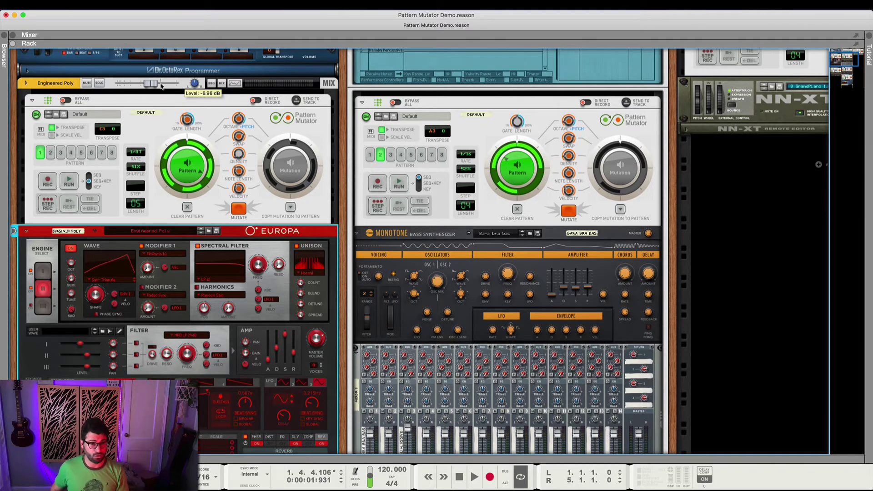
key("space")
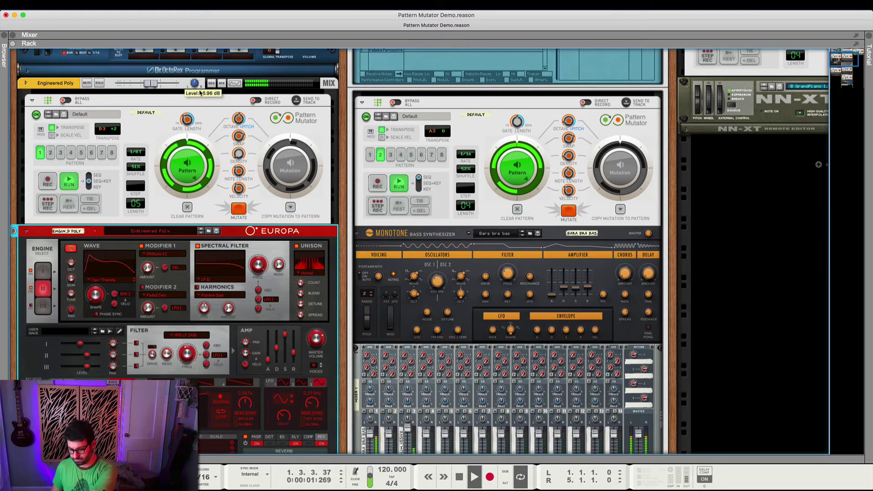
Step: Raise the Pattern 1 gate length on the Engineered Poly's Pattern Mutator during playback
mouse_move(489, 489)
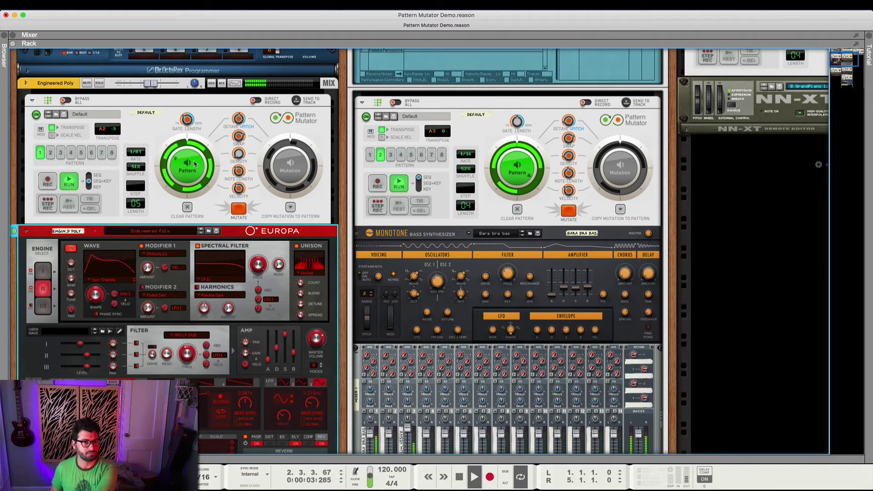
left_click(188, 120)
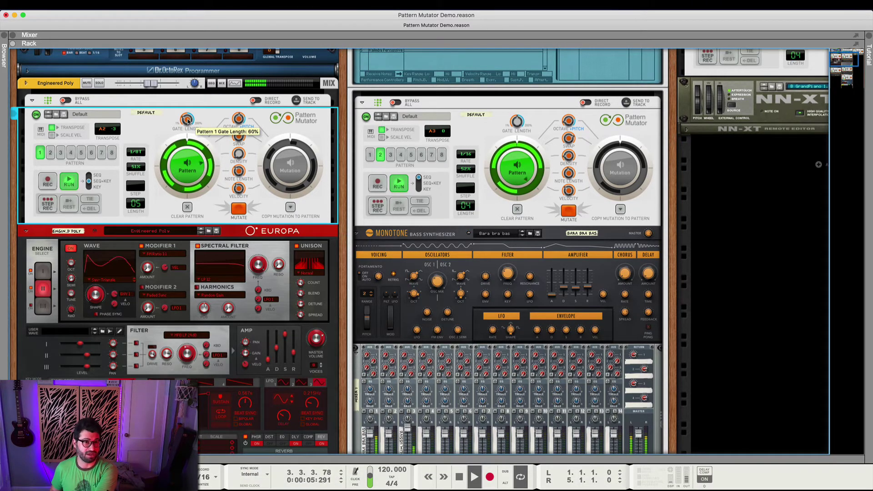
left_click_drag(188, 120, 180, 98)
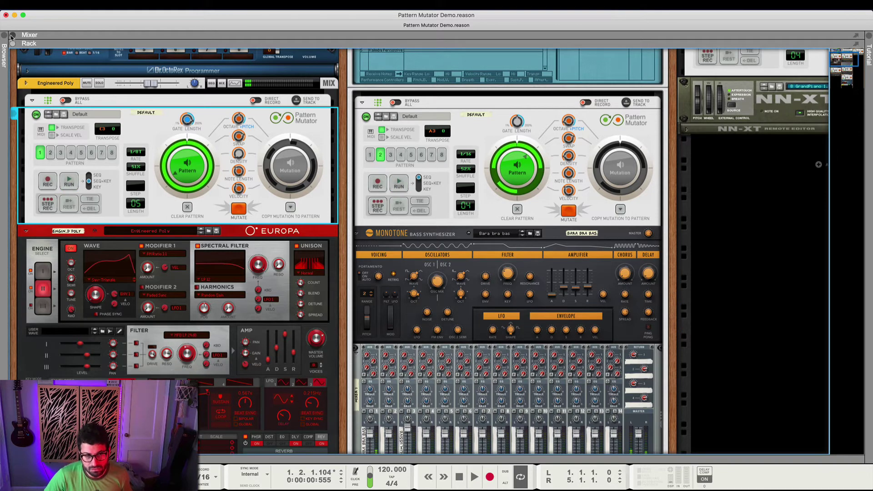